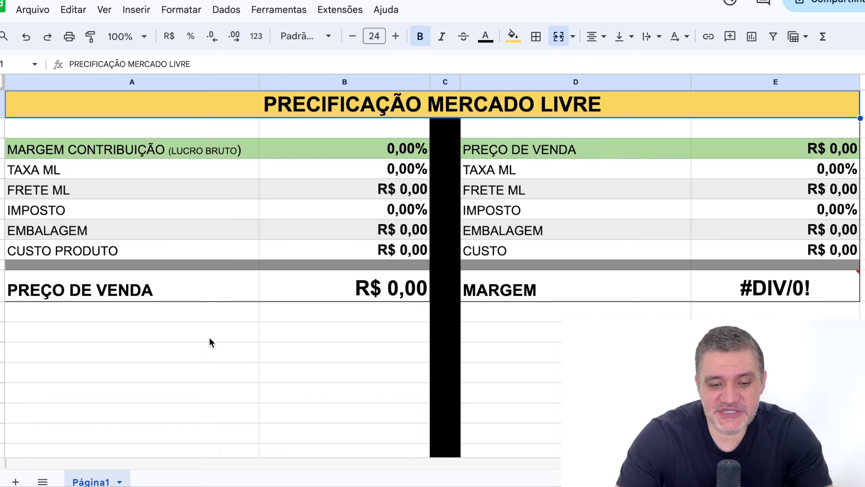
Set the contribution margin (MARGEM CONTRIBUIÇÃO) in the selling-price calculator to 15%.
{"action": "left_click", "coordinate": [367, 297]}
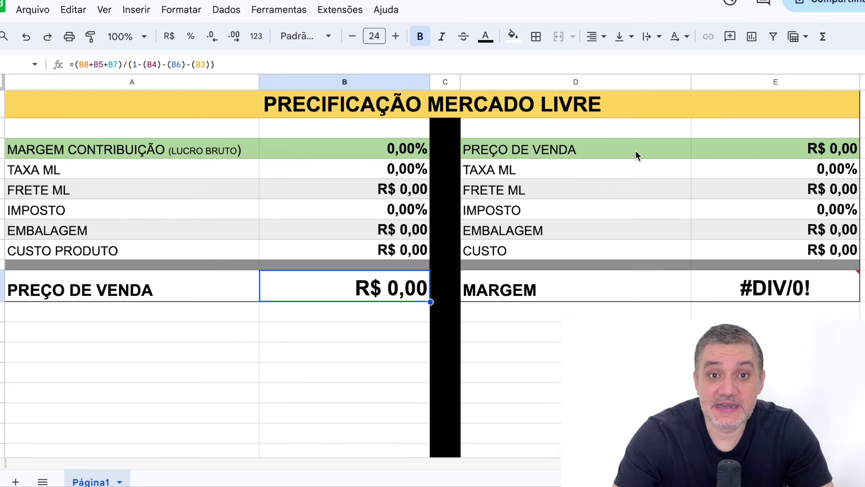
{"action": "left_click", "coordinate": [292, 320]}
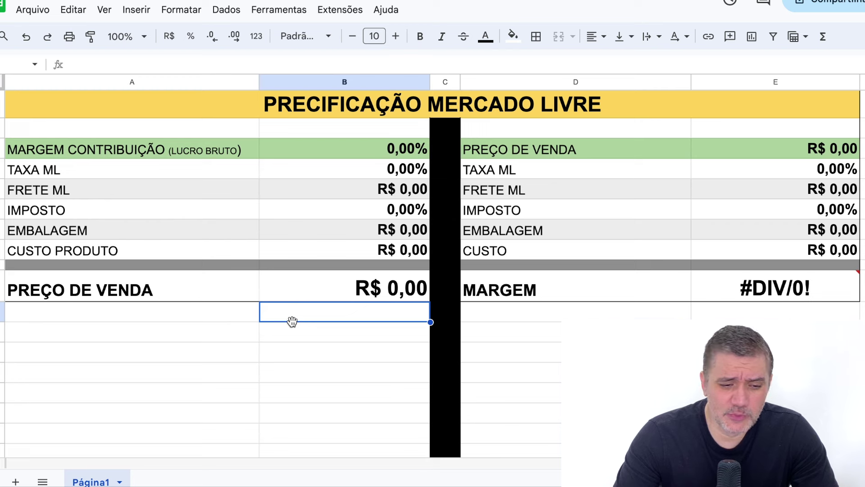
{"action": "left_click", "coordinate": [174, 155]}
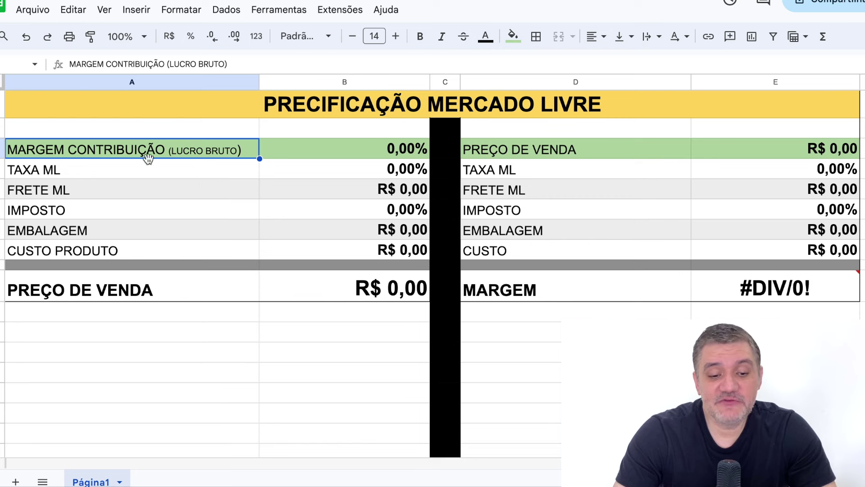
{"action": "left_click", "coordinate": [382, 152]}
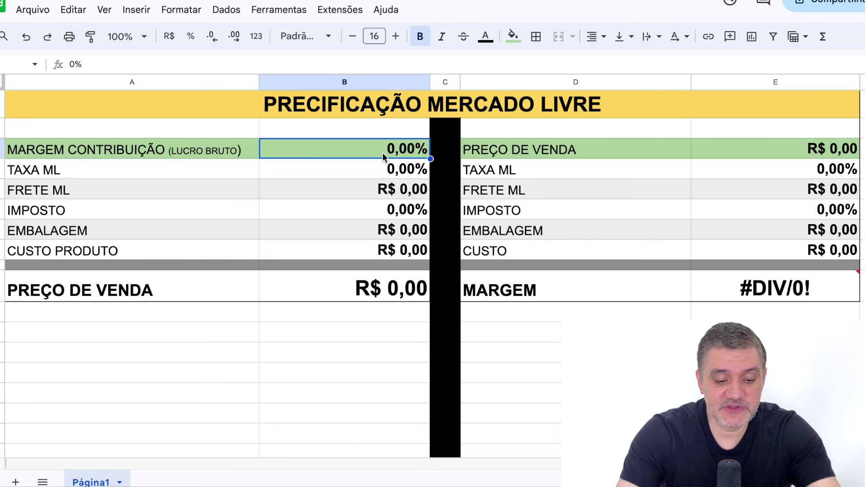
{"action": "type", "text": "12"}
{"action": "key", "text": "BackSpace"}
{"action": "type", "text": "5"}
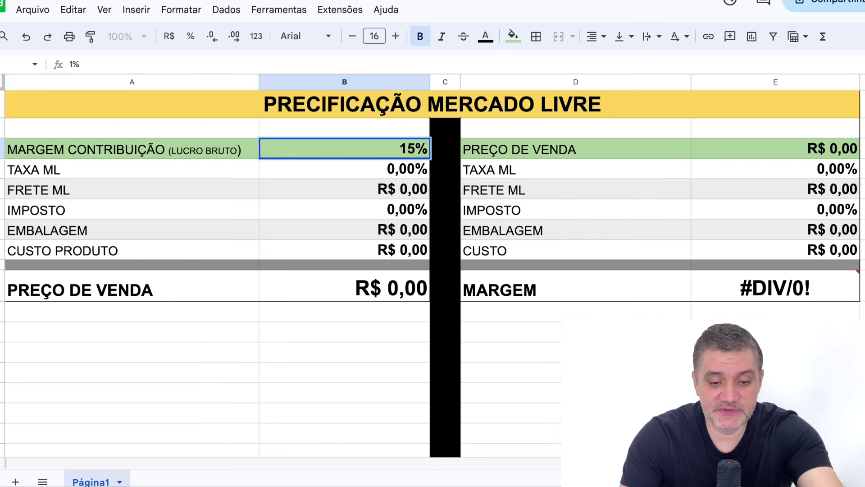
{"action": "key", "text": "Return"}
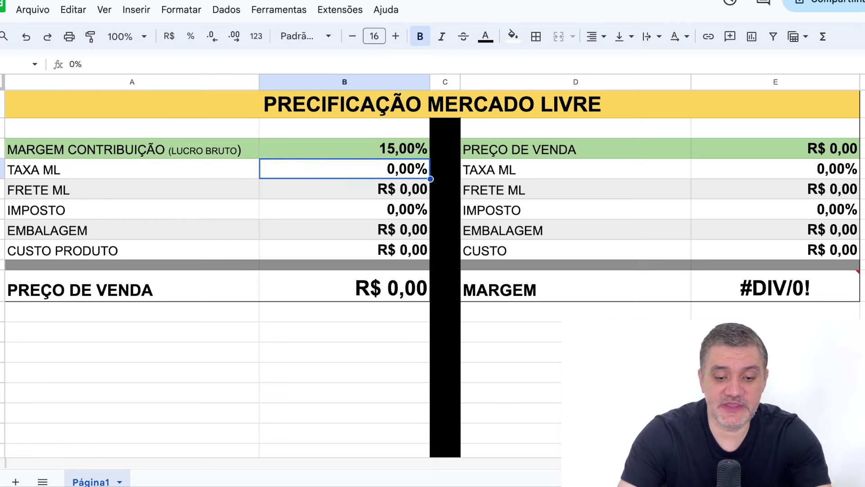
Set the TAXA ML rate in the selling-price calculator to 16%.
{"action": "left_click", "coordinate": [198, 178]}
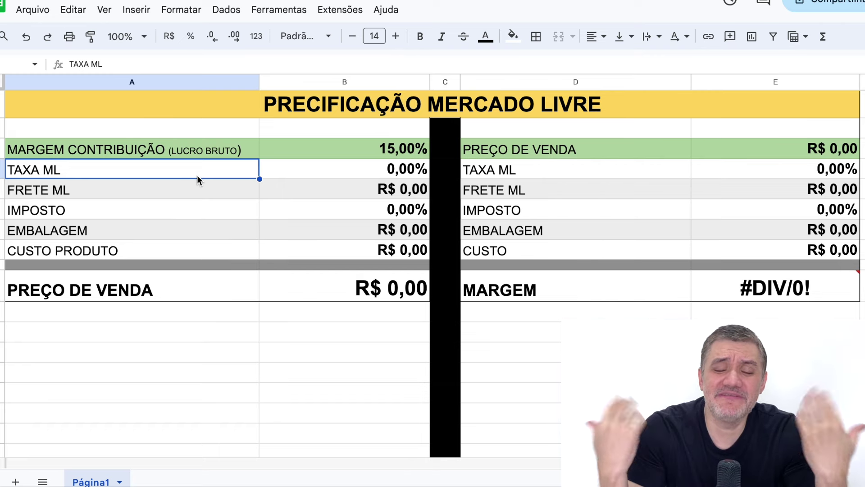
{"action": "left_click", "coordinate": [320, 183]}
{"action": "left_click", "coordinate": [369, 165]}
{"action": "type", "text": "16"}
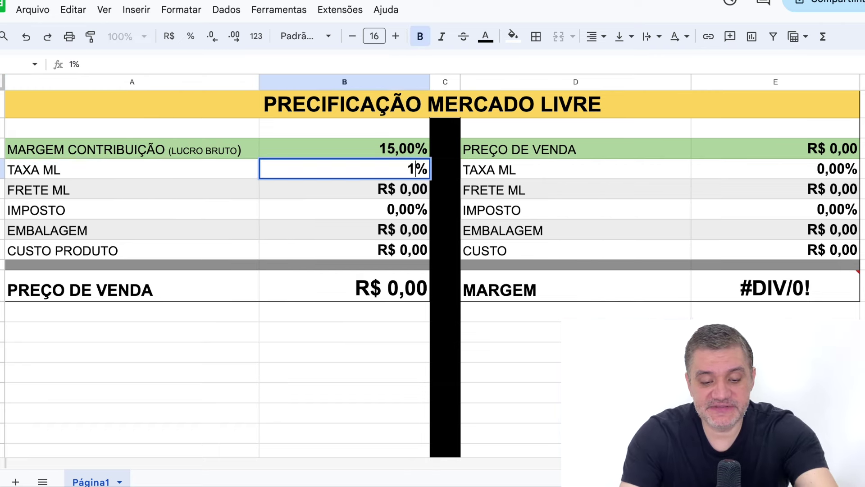
{"action": "key", "text": "Return"}
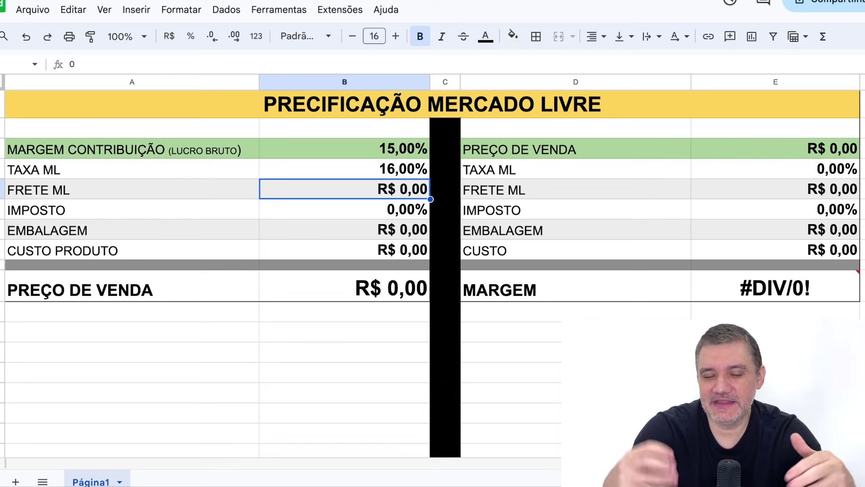
Enter R$ 20 for FRETE ML and 5% for IMPOSTO in the selling-price calculator.
{"action": "type", "text": "20"}
{"action": "key", "text": "Return"}
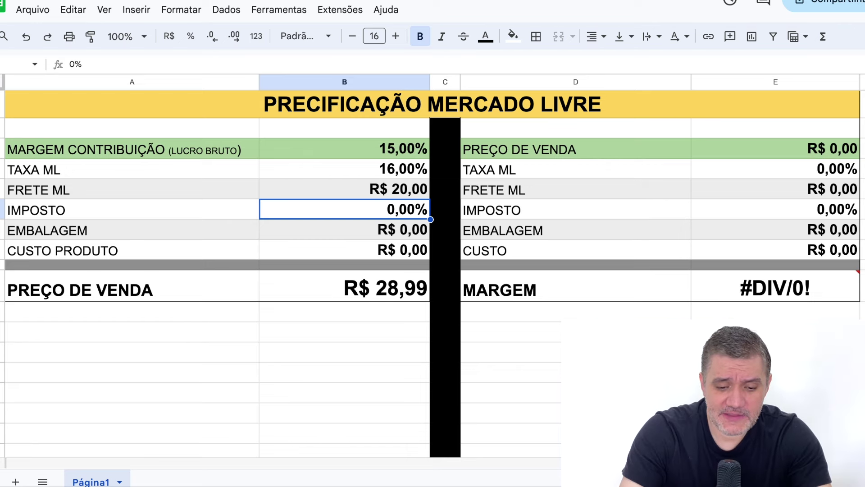
{"action": "type", "text": "5%%"}
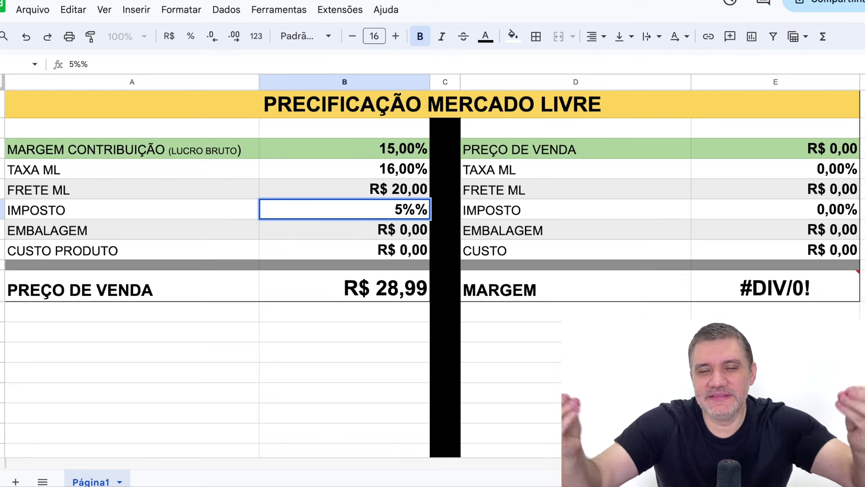
{"action": "key", "text": "BackSpace"}
{"action": "key", "text": "Return"}
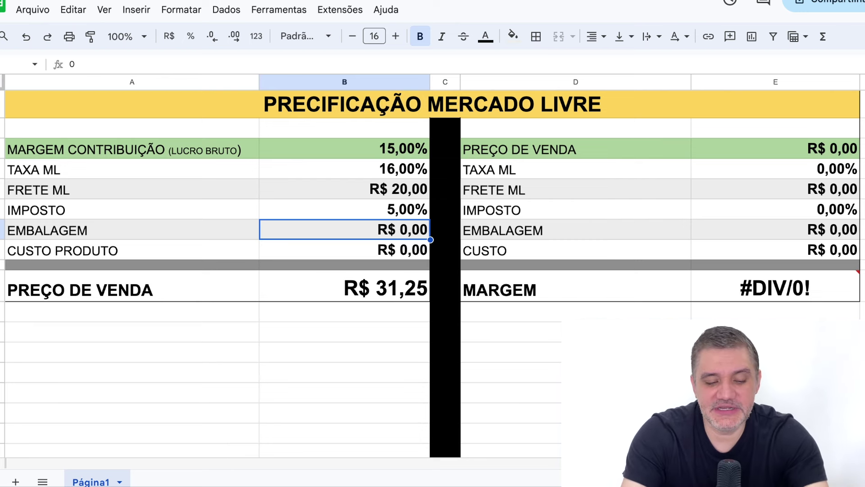
Enter R$ 2 for EMBALAGEM and R$ 50 for CUSTO PRODUTO in the selling-price calculator.
{"action": "type", "text": "2"}
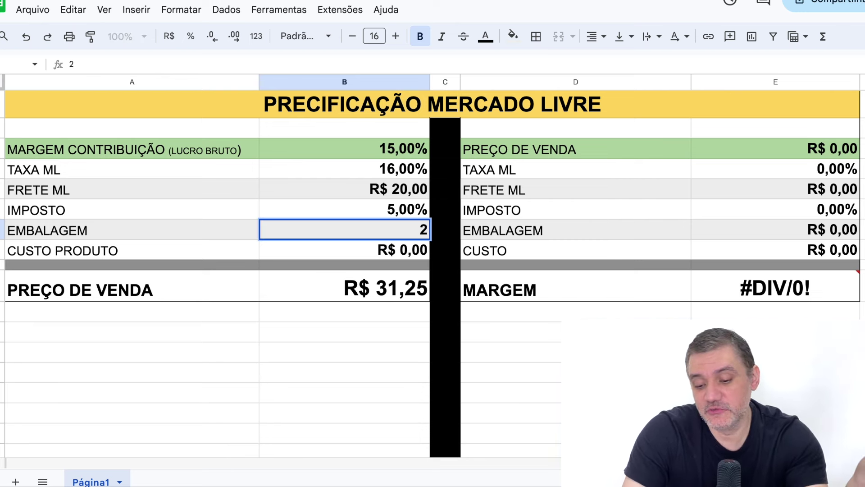
{"action": "key", "text": "Return"}
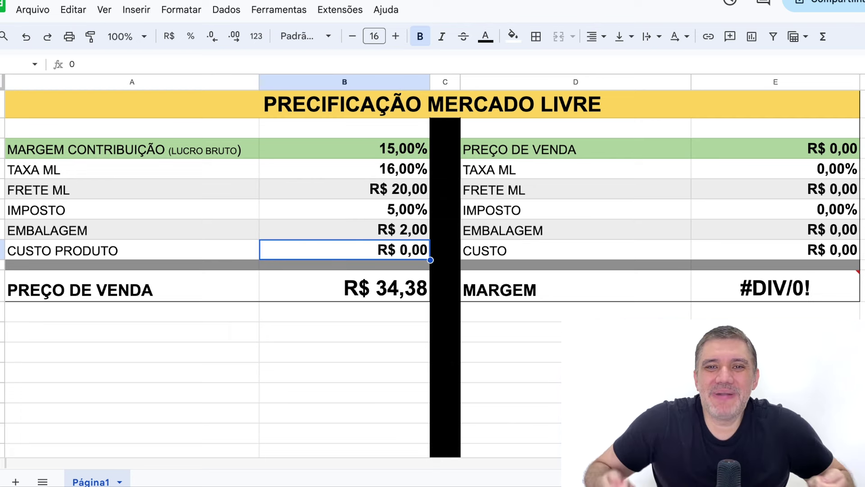
{"action": "type", "text": "50"}
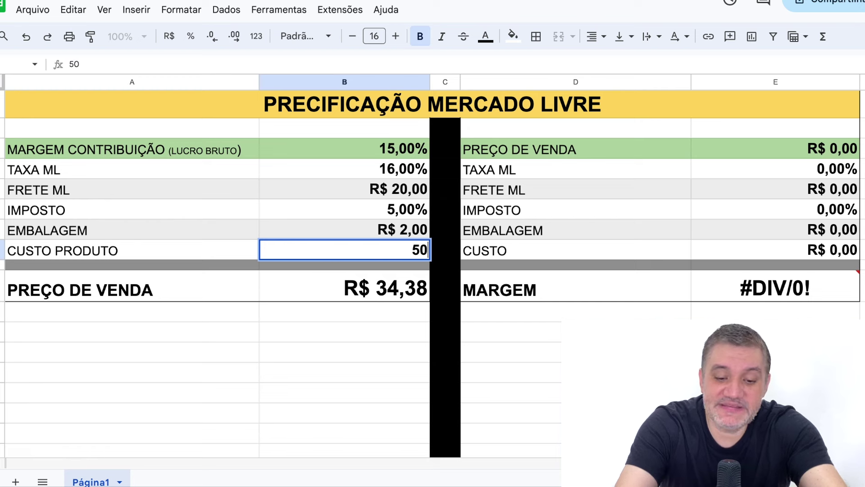
{"action": "key", "text": "Return"}
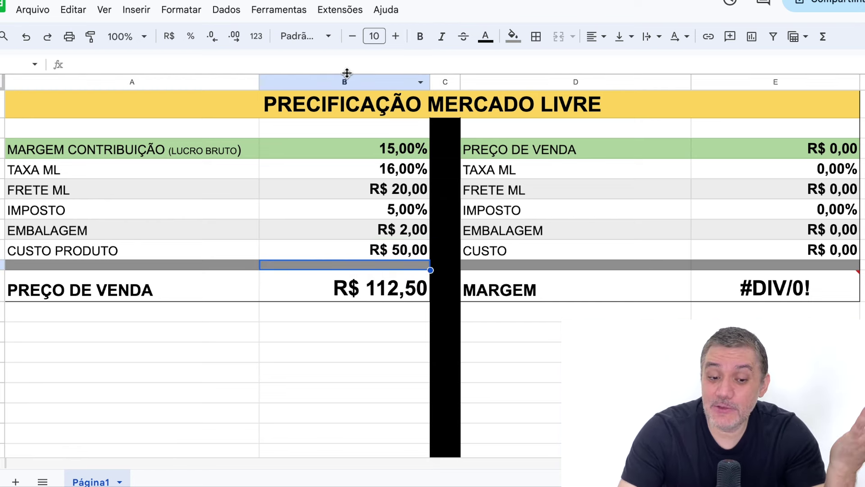
Review the calculated PREÇO DE VENDA against the margin, fee, freight, tax, packaging and product cost inputs in column B.
{"action": "left_click", "coordinate": [399, 150]}
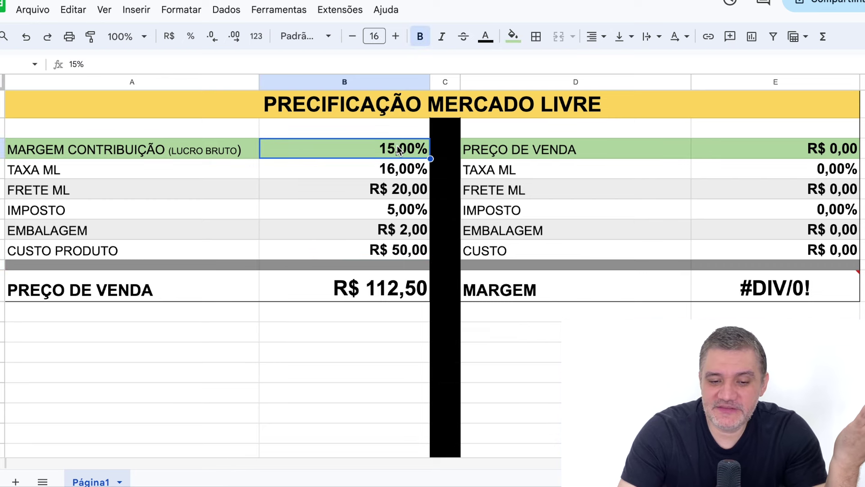
{"action": "left_click", "coordinate": [392, 291]}
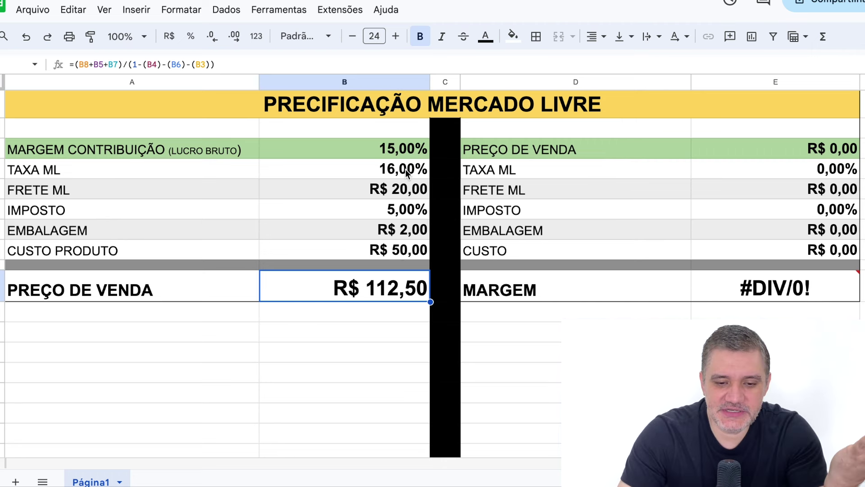
{"action": "left_click", "coordinate": [380, 153]}
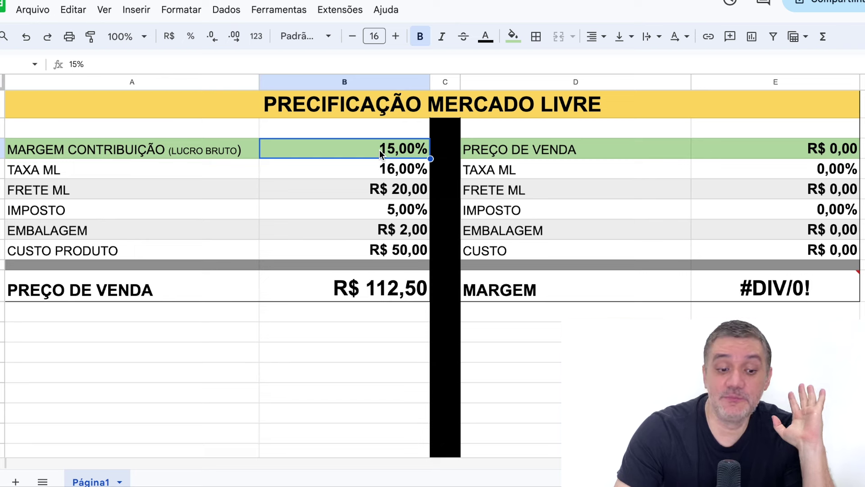
{"action": "left_click", "coordinate": [374, 170]}
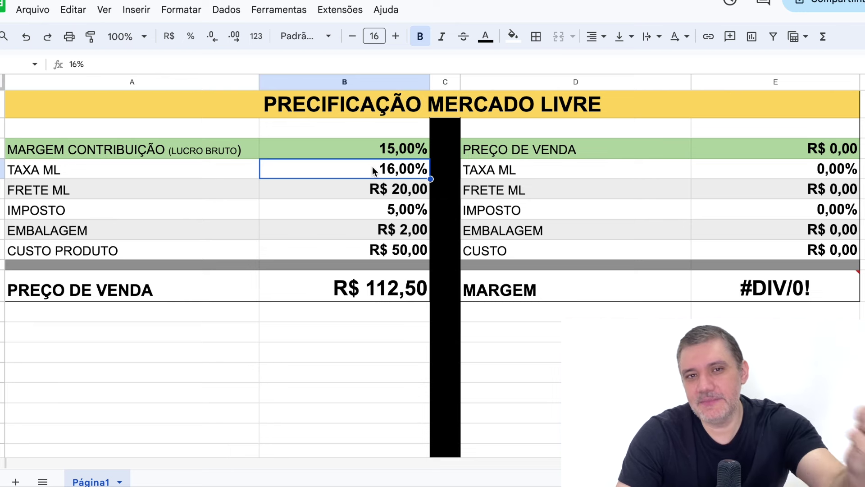
{"action": "left_click", "coordinate": [369, 190]}
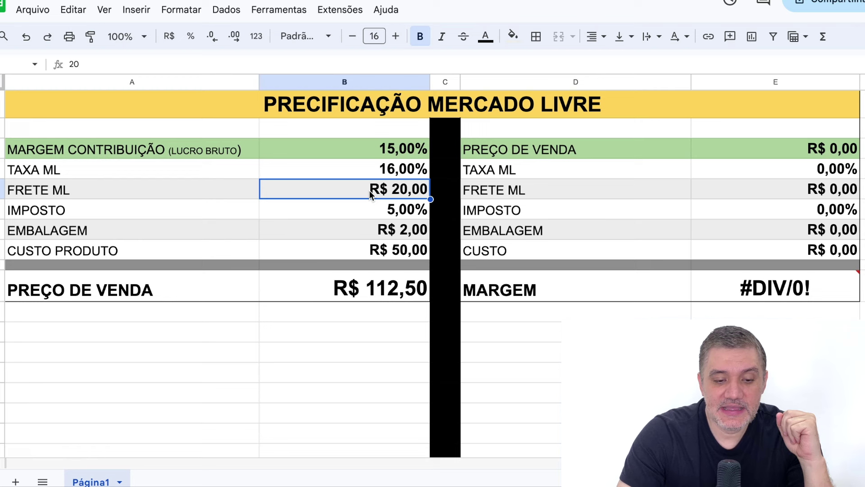
{"action": "left_click", "coordinate": [366, 214]}
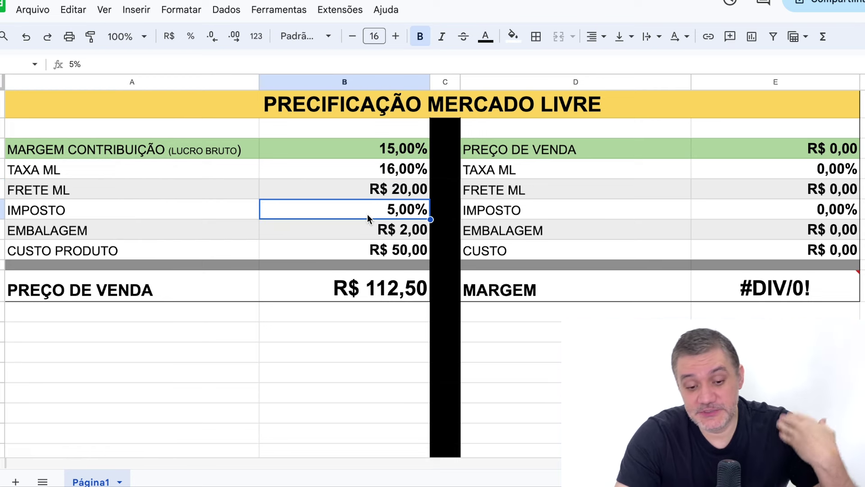
{"action": "left_click", "coordinate": [367, 233]}
{"action": "left_click", "coordinate": [366, 255]}
{"action": "left_click", "coordinate": [371, 291]}
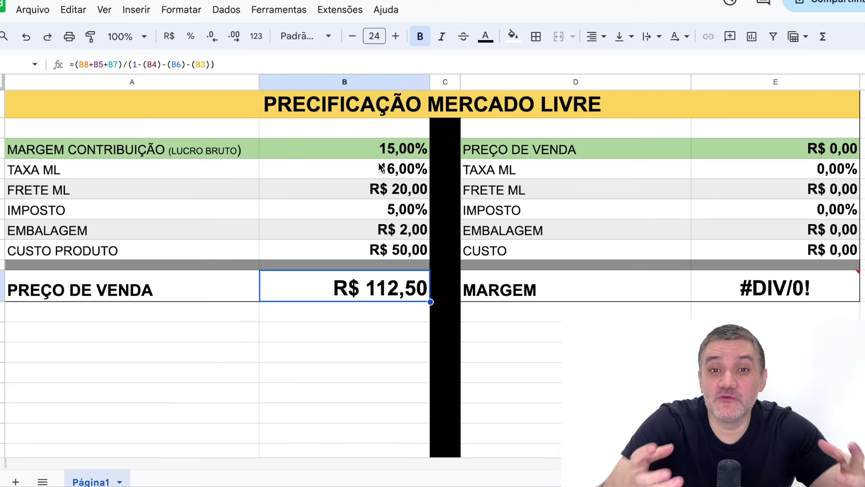
Enter R$ 105 for PREÇO DE VENDA and 16% for TAXA ML in the margin calculator in column E.
{"action": "left_click", "coordinate": [505, 152]}
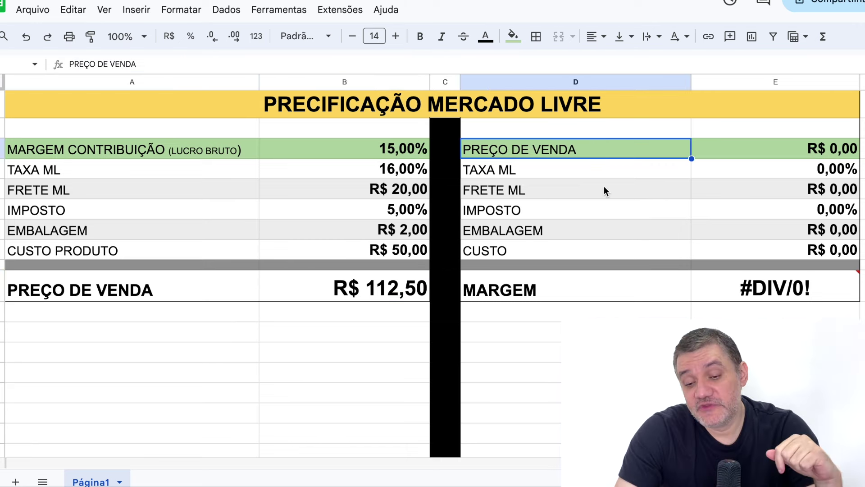
{"action": "left_click", "coordinate": [795, 154]}
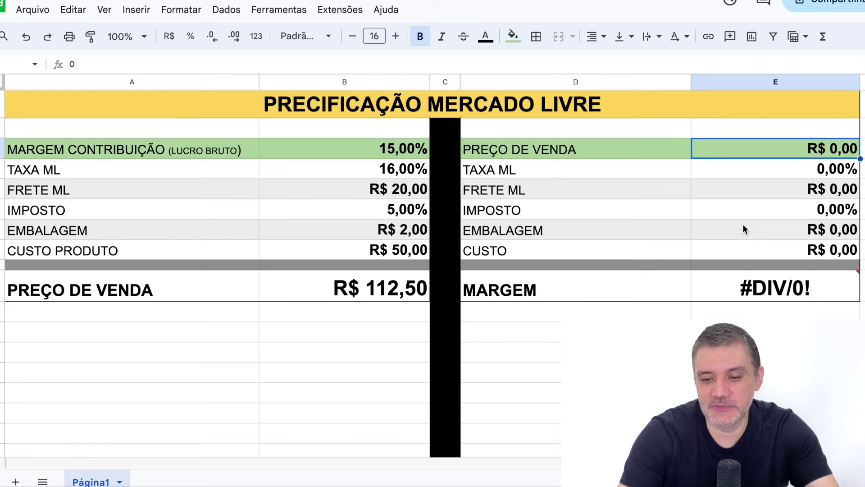
{"action": "type", "text": "105"}
{"action": "key", "text": "Return"}
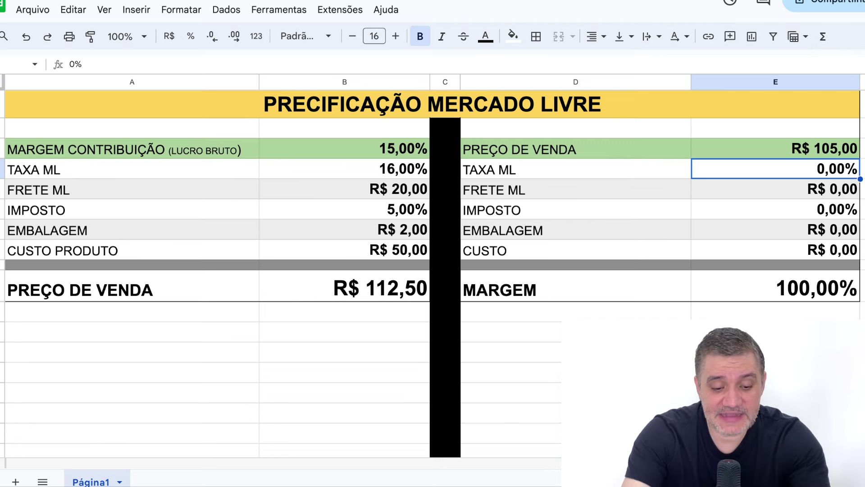
{"action": "type", "text": "1"}
{"action": "type", "text": "6"}
{"action": "key", "text": "Return"}
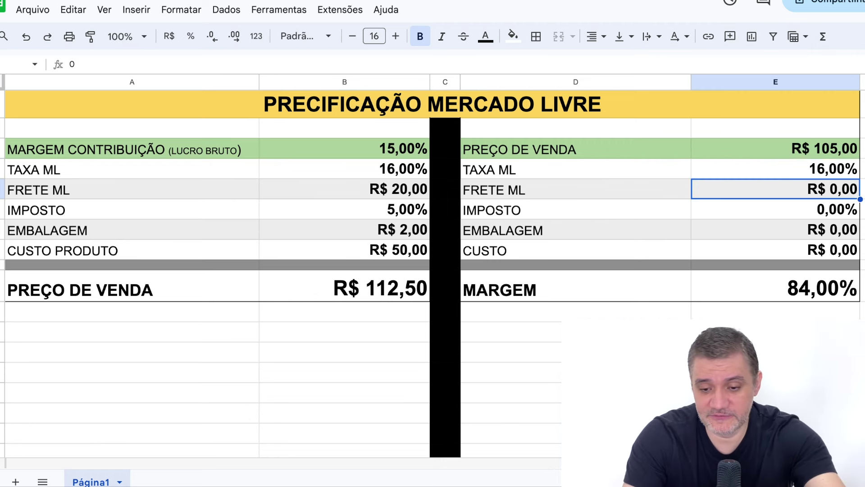
Enter R$ 20 for FRETE ML and 5% for IMPOSTO in the margin calculator.
{"action": "type", "text": "20"}
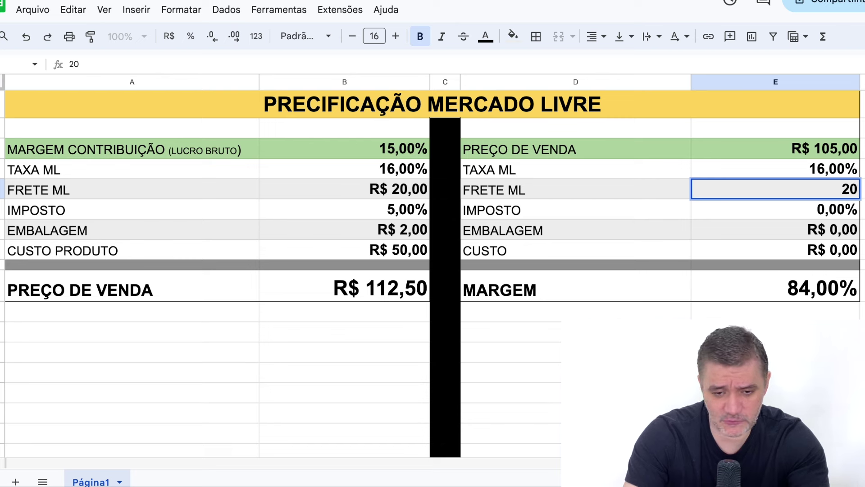
{"action": "key", "text": "Return"}
{"action": "type", "text": "5"}
{"action": "key", "text": "Return"}
Enter R$ 2 for EMBALAGEM and R$ 50 for CUSTO in the margin calculator.
{"action": "type", "text": "2"}
{"action": "key", "text": "Return"}
{"action": "type", "text": "50"}
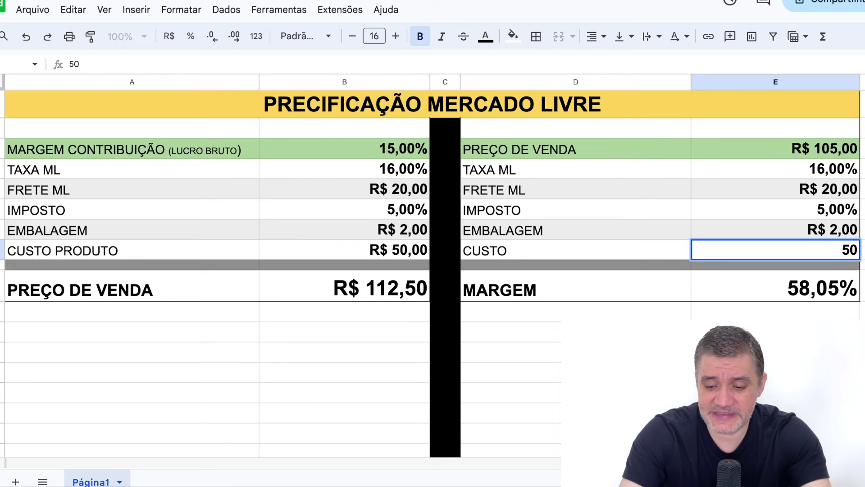
{"action": "key", "text": "Return"}
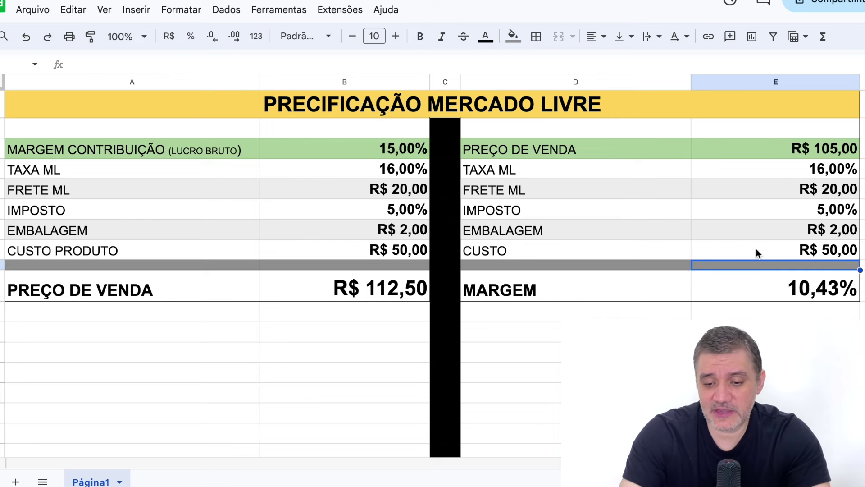
Compare the margin and selling price of the column E calculator with those of the column B calculator.
{"action": "left_click", "coordinate": [820, 294]}
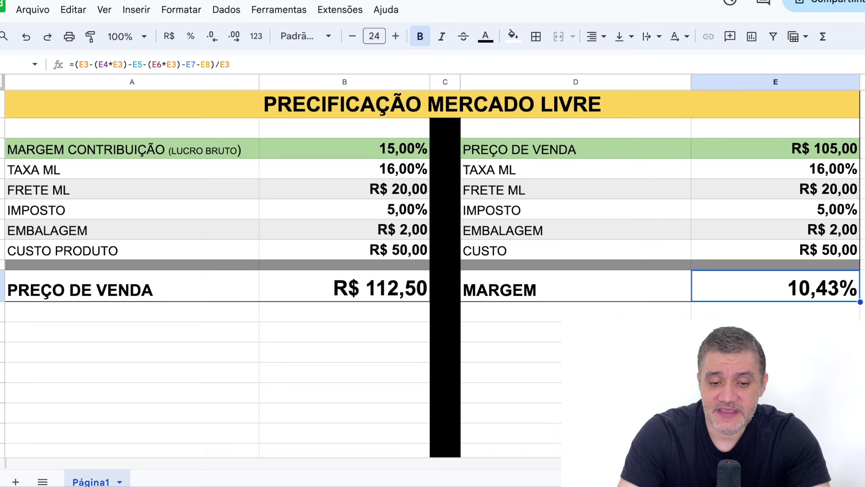
{"action": "left_click", "coordinate": [392, 299]}
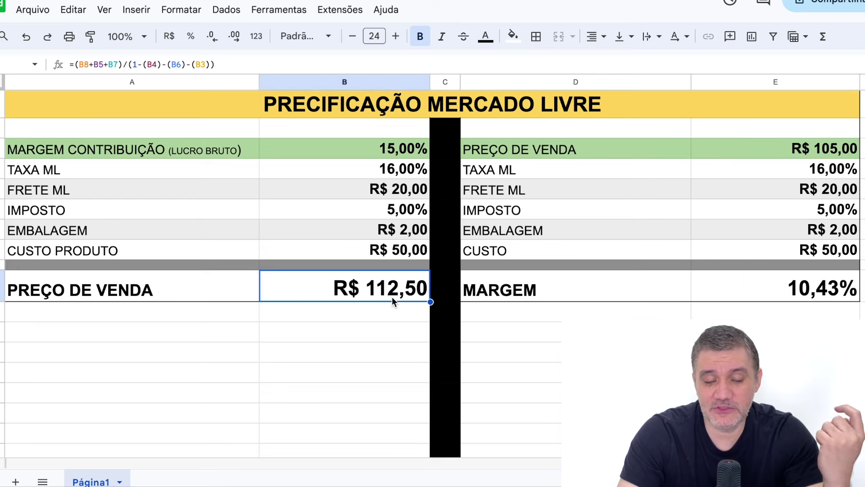
{"action": "left_click", "coordinate": [395, 150]}
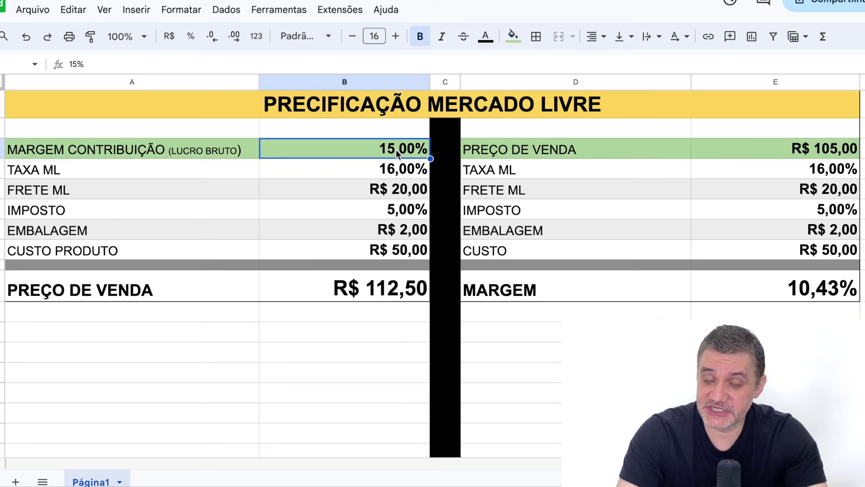
{"action": "left_click", "coordinate": [782, 150]}
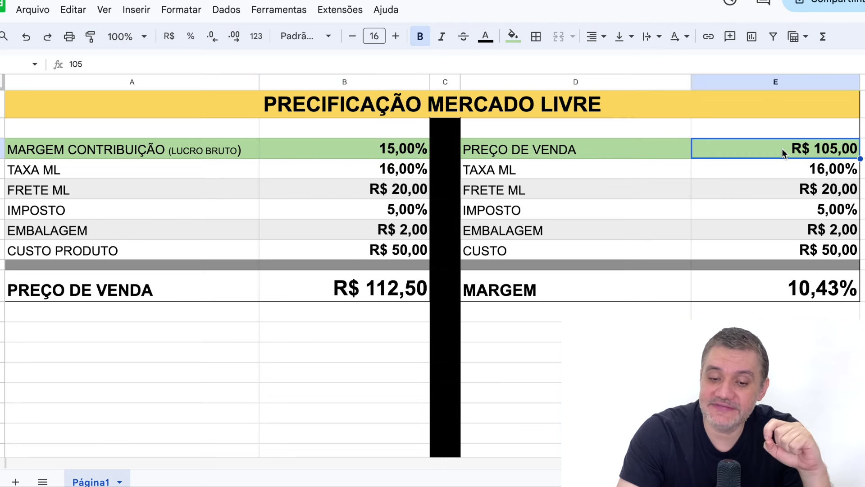
{"action": "left_click", "coordinate": [800, 293]}
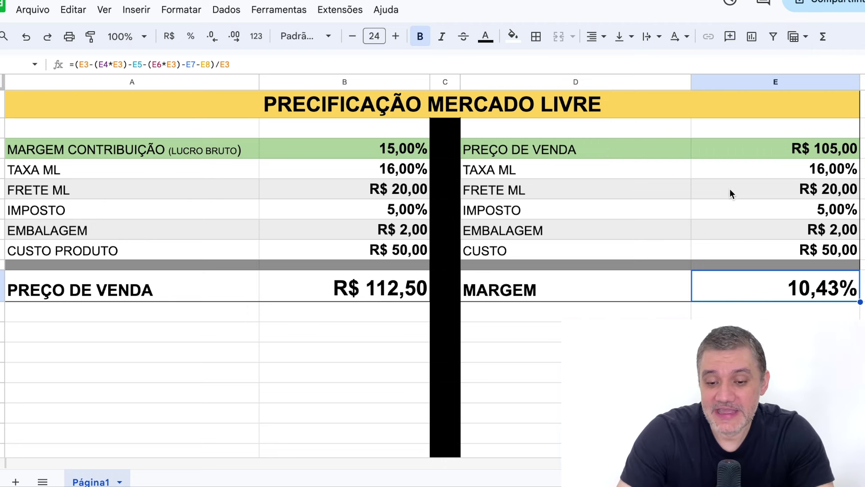
Set CUSTO to R$ 45 in the column E margin calculator and check the recalculated MARGEM.
{"action": "left_click", "coordinate": [760, 252]}
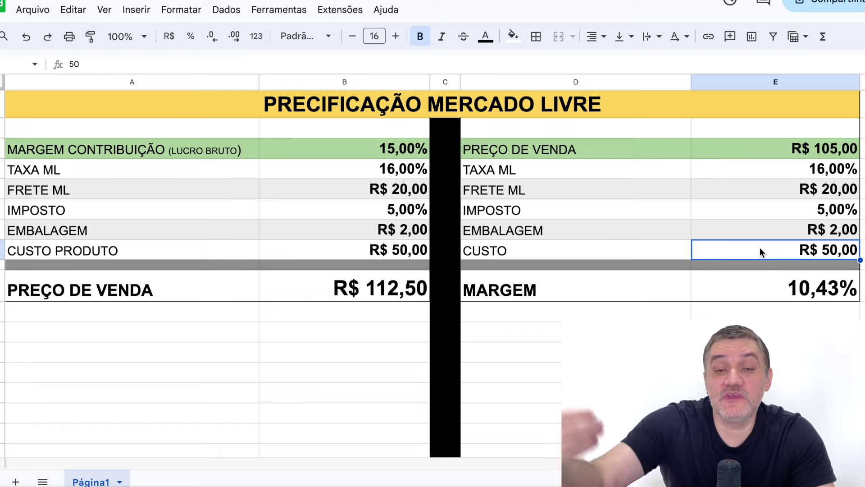
{"action": "type", "text": "45"}
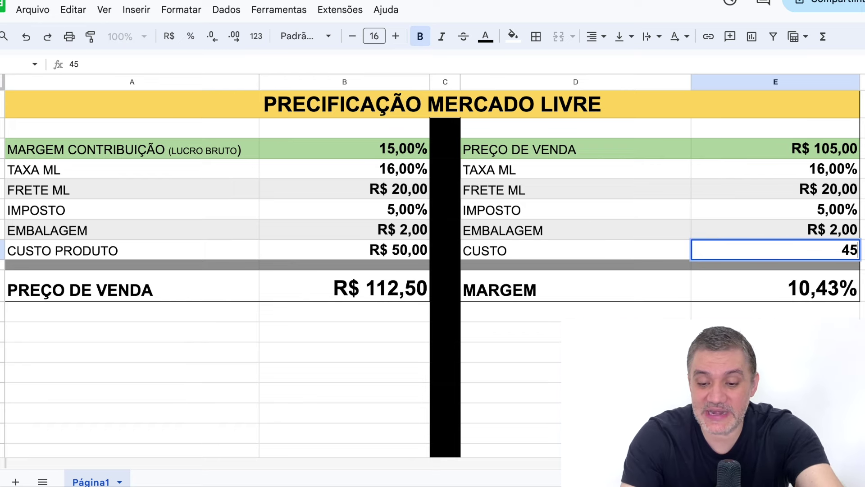
{"action": "key", "text": "Return"}
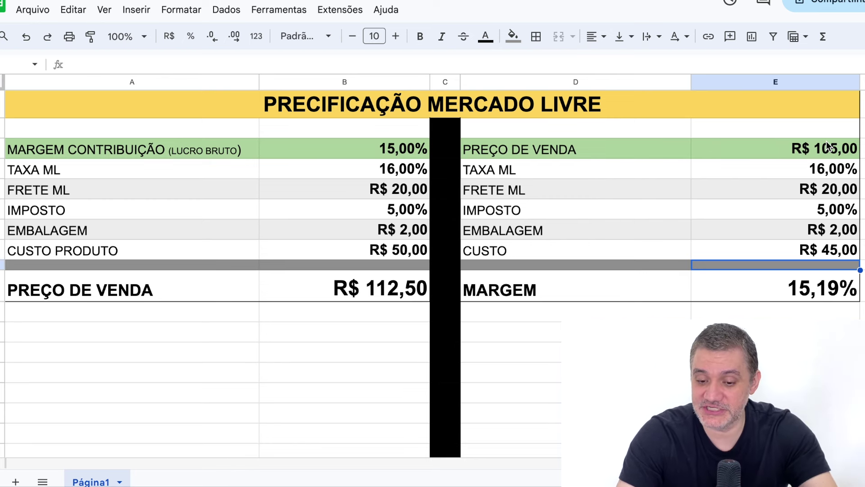
{"action": "left_click", "coordinate": [819, 296]}
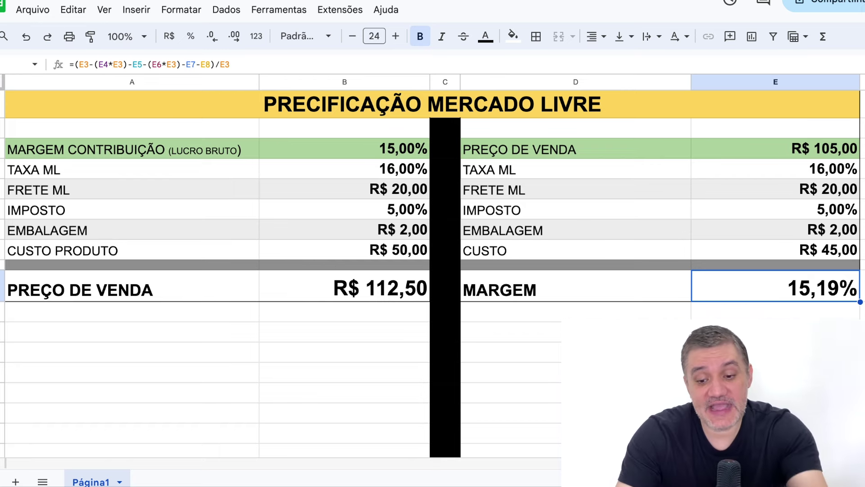
Set PREÇO DE VENDA to R$ 112,50 and CUSTO to R$ 50 in the column E calculator, and check the MARGEM.
{"action": "left_click", "coordinate": [814, 156]}
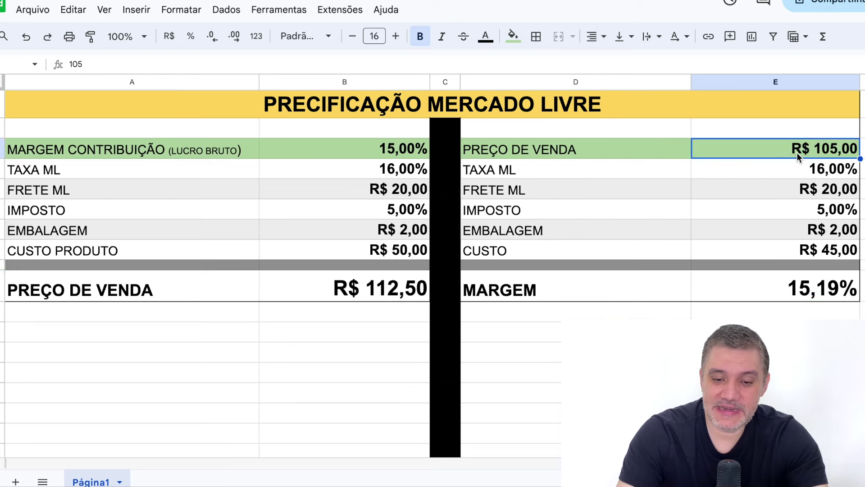
{"action": "type", "text": "112,50"}
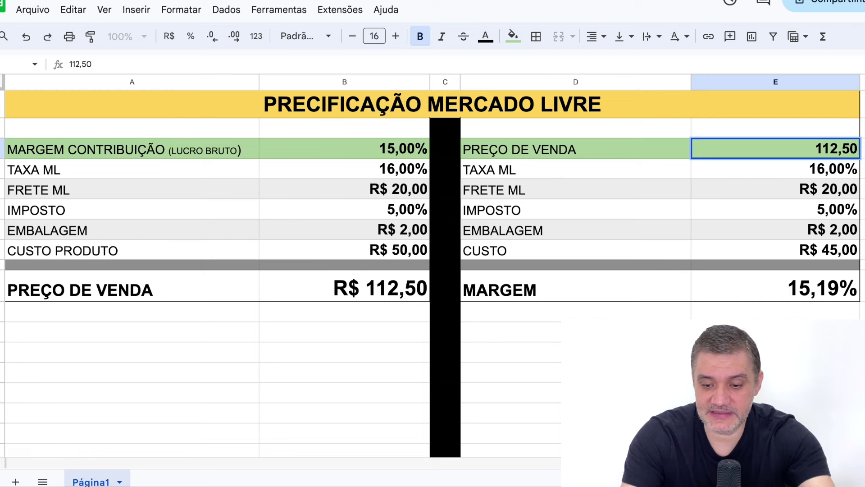
{"action": "key", "text": "Return"}
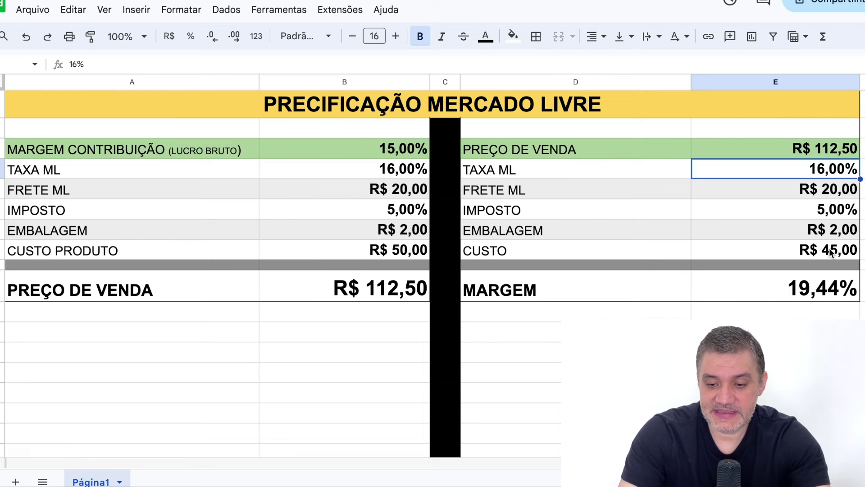
{"action": "left_click", "coordinate": [831, 251]}
{"action": "type", "text": "50"}
{"action": "key", "text": "Return"}
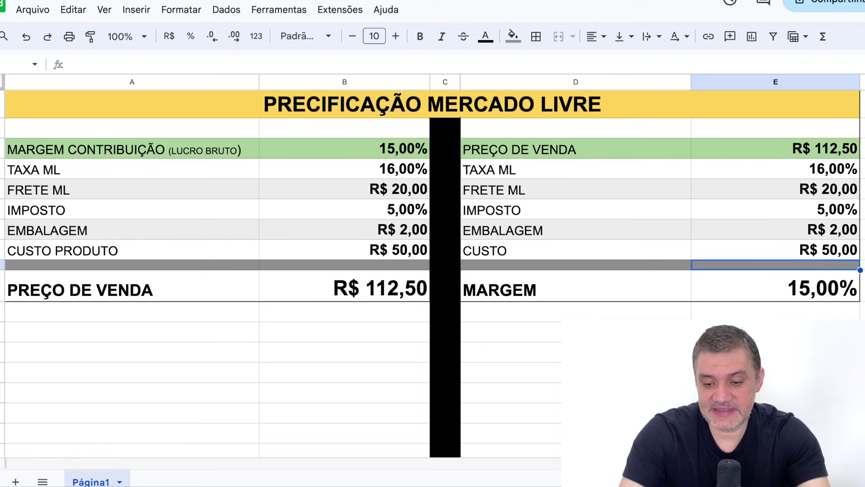
{"action": "left_click", "coordinate": [821, 293]}
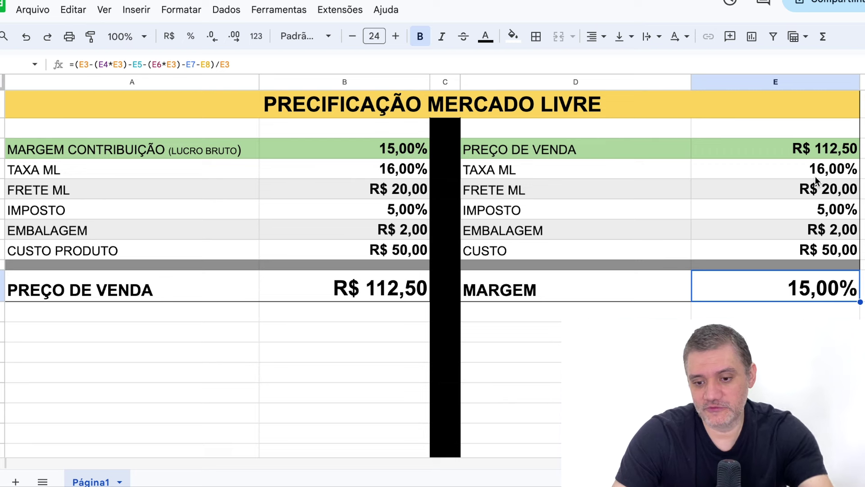
Raise PREÇO DE VENDA to R$ 125 in the column E calculator and lower CUSTO to R$ 40.
{"action": "left_click", "coordinate": [812, 150]}
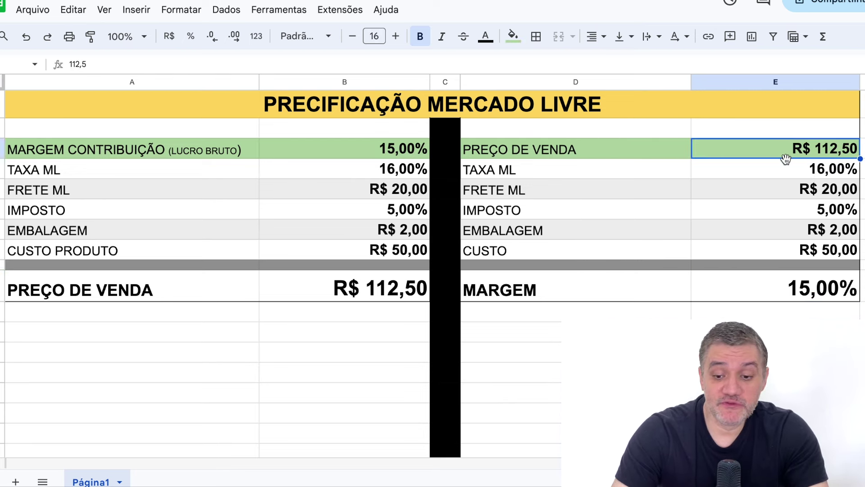
{"action": "type", "text": "125"}
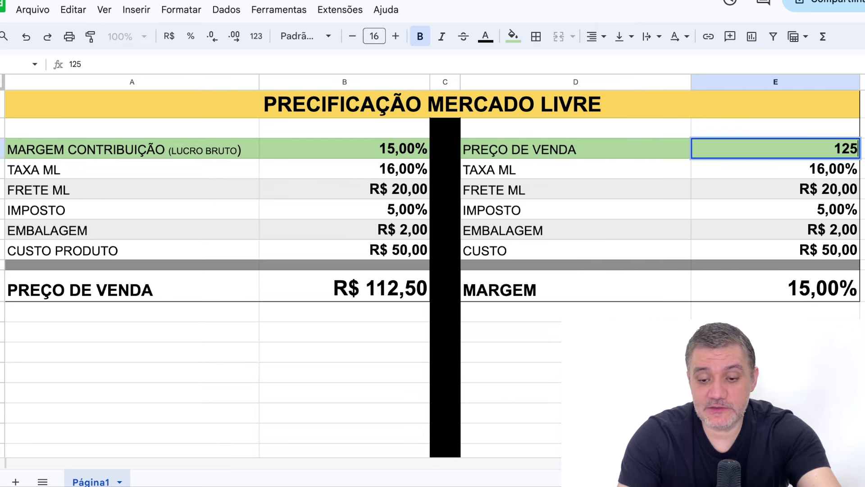
{"action": "key", "text": "Return"}
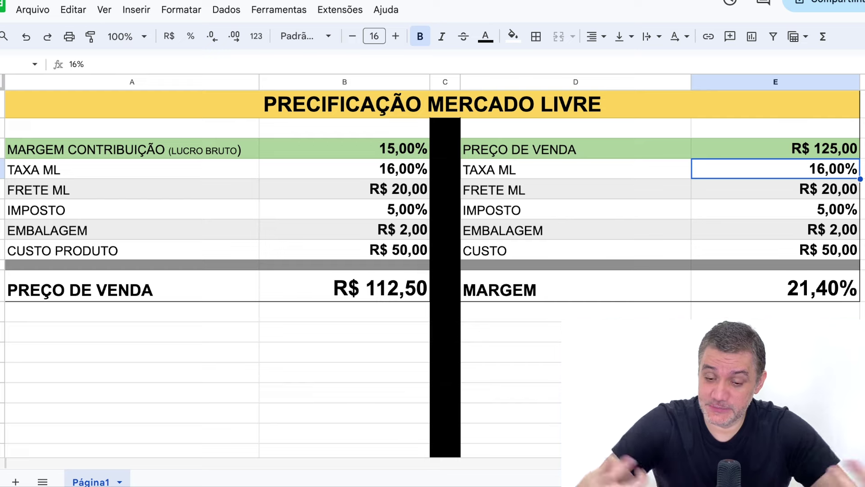
{"action": "left_click", "coordinate": [823, 147]}
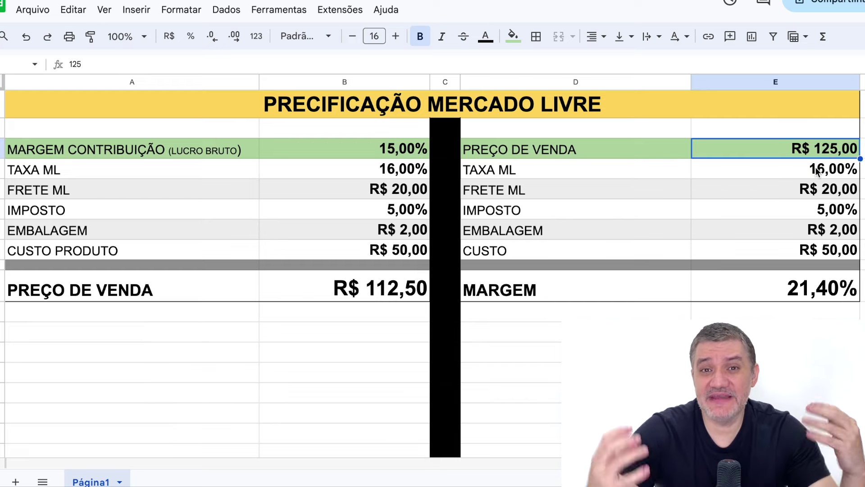
{"action": "key", "text": "ctrl+Down"}
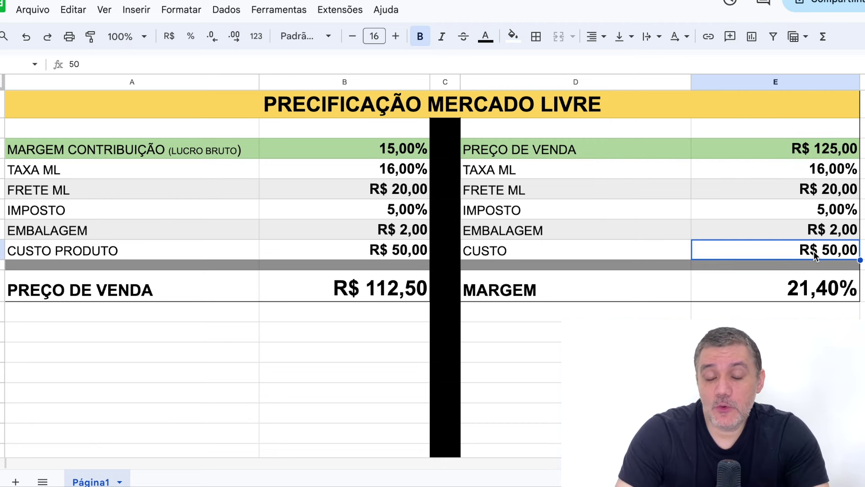
{"action": "type", "text": "40"}
{"action": "key", "text": "Return"}
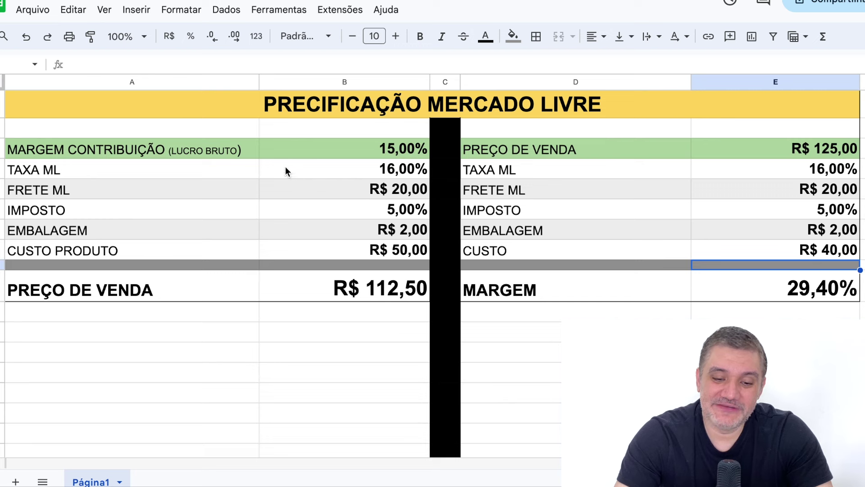
Set PREÇO DE VENDA to R$ 112,50 and CUSTO to R$ 60 in the margin calculator, and check the MARGEM.
{"action": "left_click", "coordinate": [342, 152]}
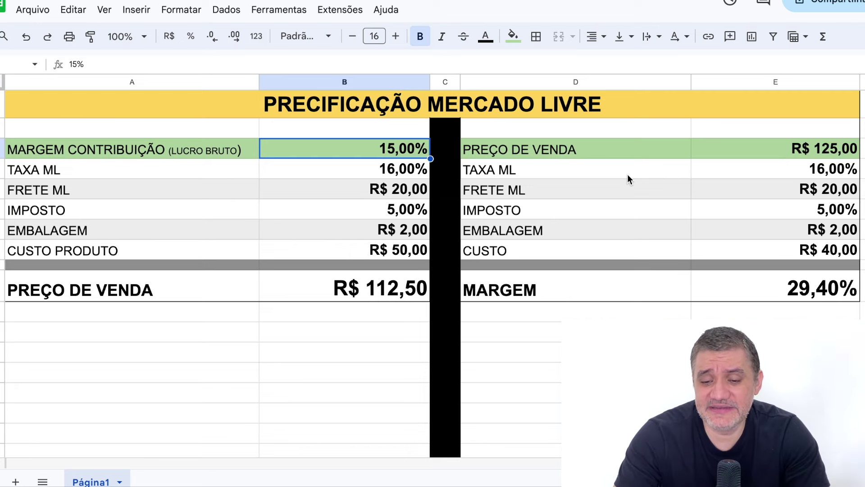
{"action": "left_click", "coordinate": [783, 151]}
{"action": "type", "text": "112,50"}
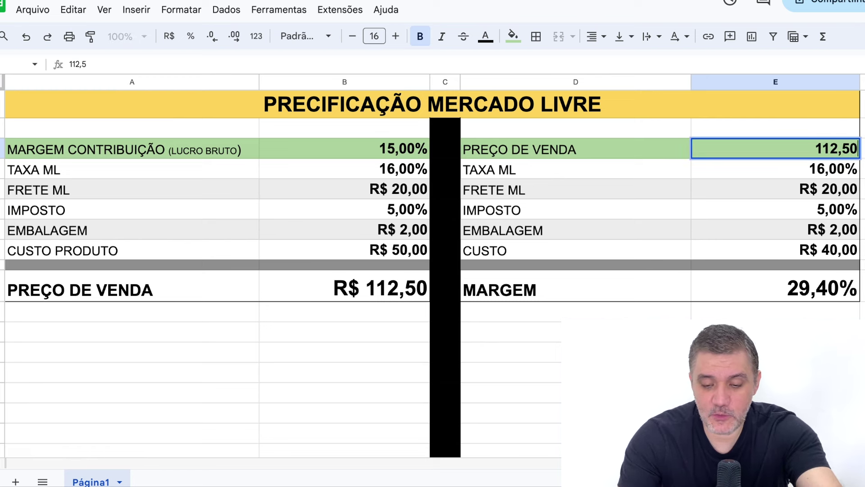
{"action": "key", "text": "Return"}
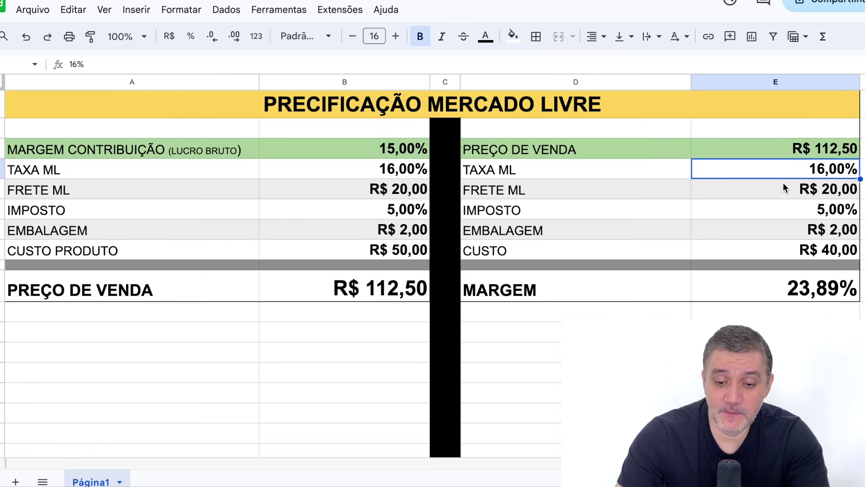
{"action": "left_click", "coordinate": [796, 250]}
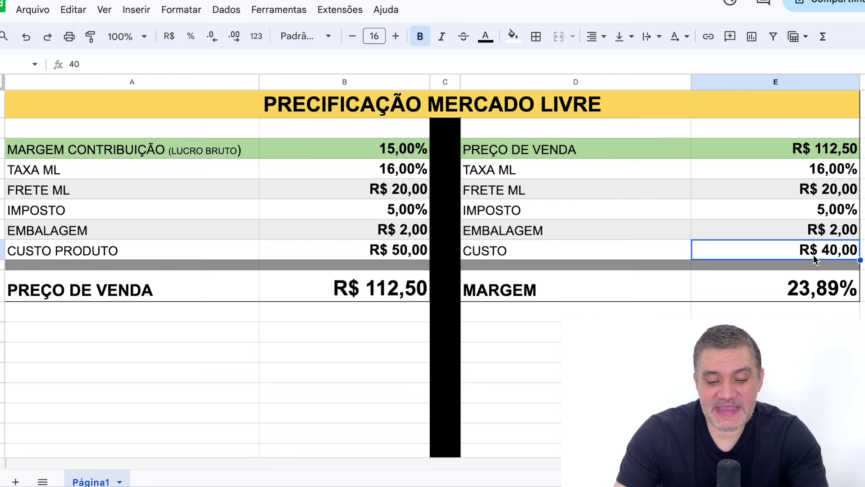
{"action": "type", "text": "60"}
{"action": "key", "text": "Return"}
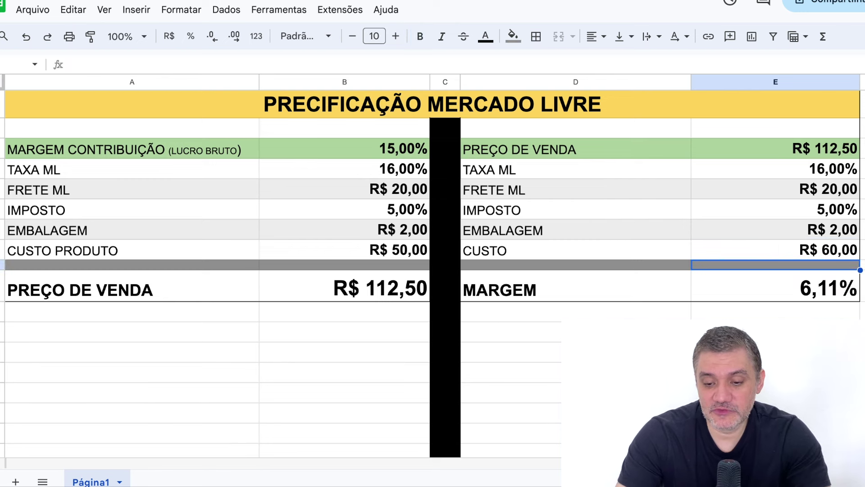
{"action": "left_click", "coordinate": [823, 296]}
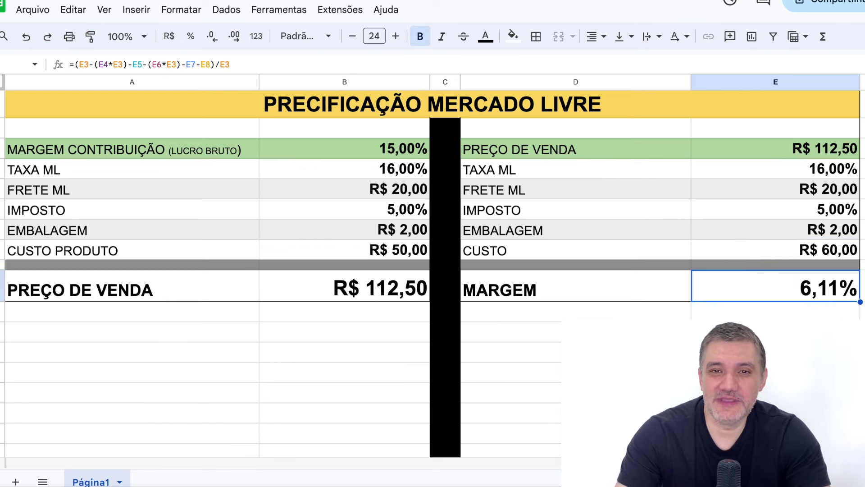